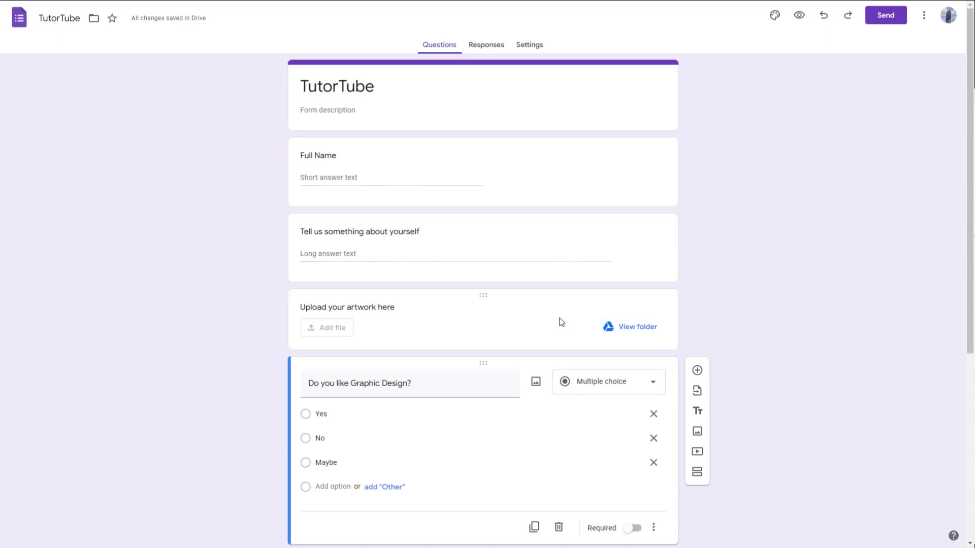
- Add a linear scale question titled 'Rate our services' below the paragraph question
{"action": "left_click", "coordinate": [664, 256]}
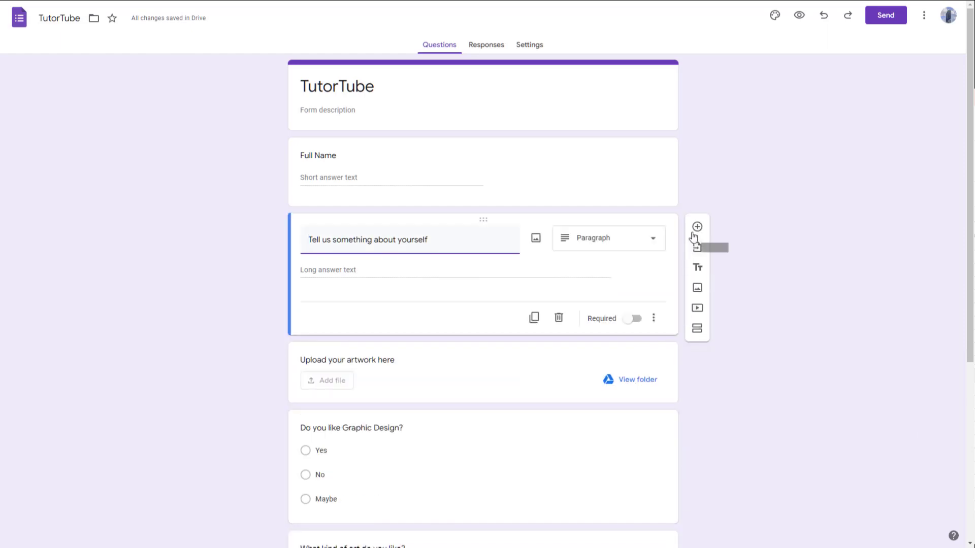
{"action": "left_click", "coordinate": [697, 229]}
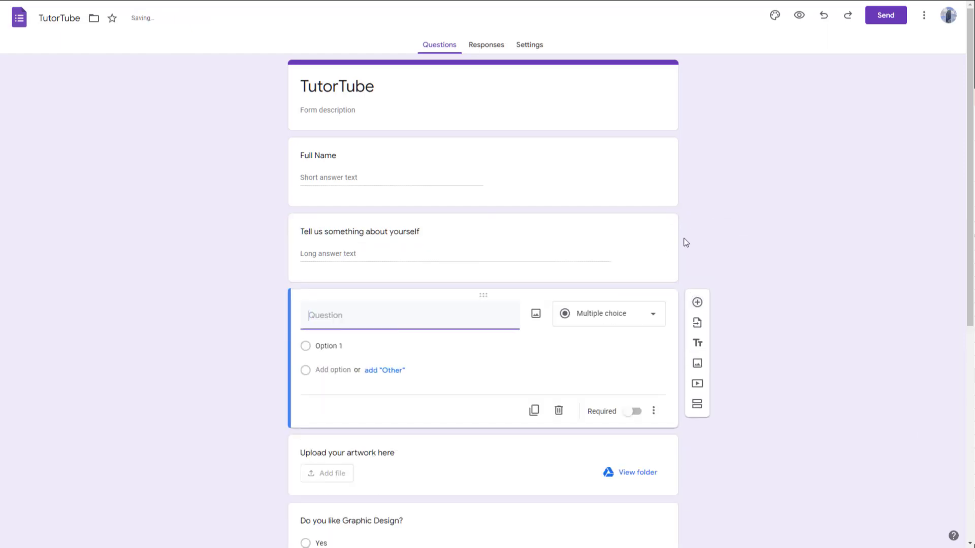
{"action": "left_click", "coordinate": [592, 321]}
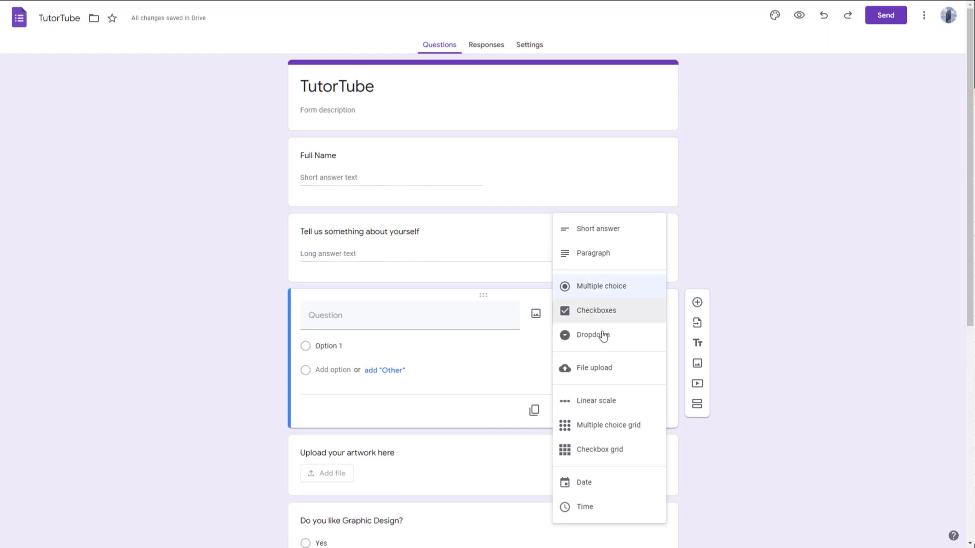
{"action": "left_click", "coordinate": [571, 404]}
{"action": "left_click", "coordinate": [394, 315]}
{"action": "type", "text": "Rate our services"}
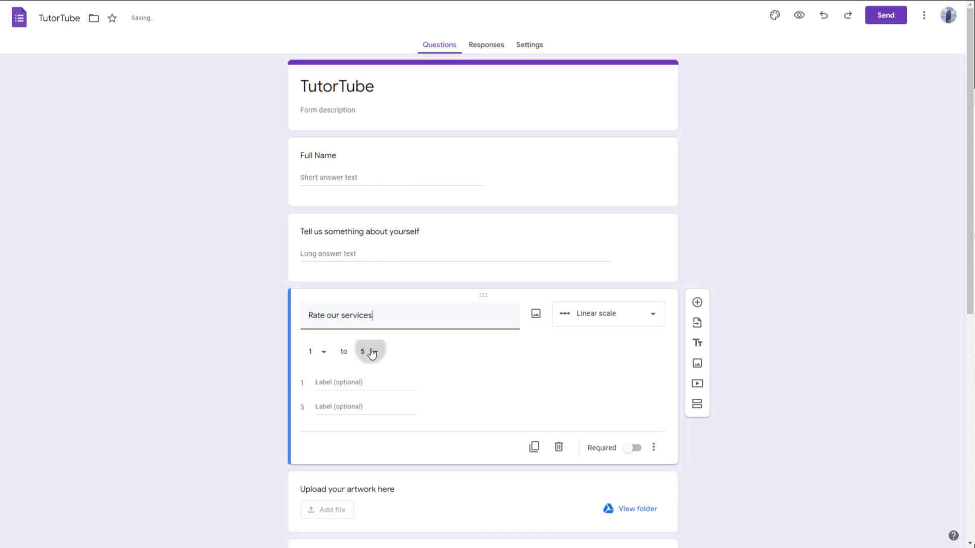
- Set the scale to run from 1 to 10, labelled Bad and Good
{"action": "left_click", "coordinate": [369, 352]}
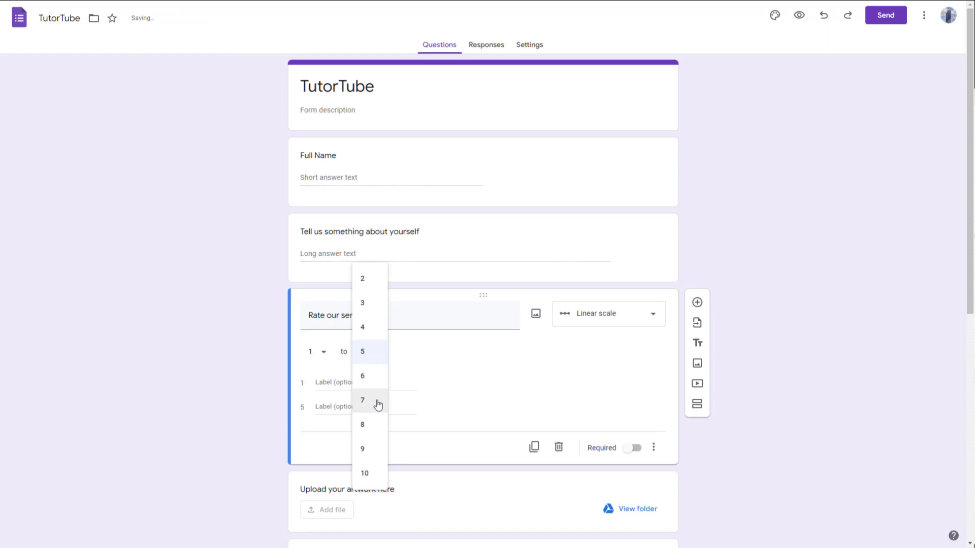
{"action": "scroll", "coordinate": [374, 468], "scroll_direction": "down", "scroll_amount": 3}
{"action": "scroll", "coordinate": [370, 474], "scroll_direction": "up", "scroll_amount": 2}
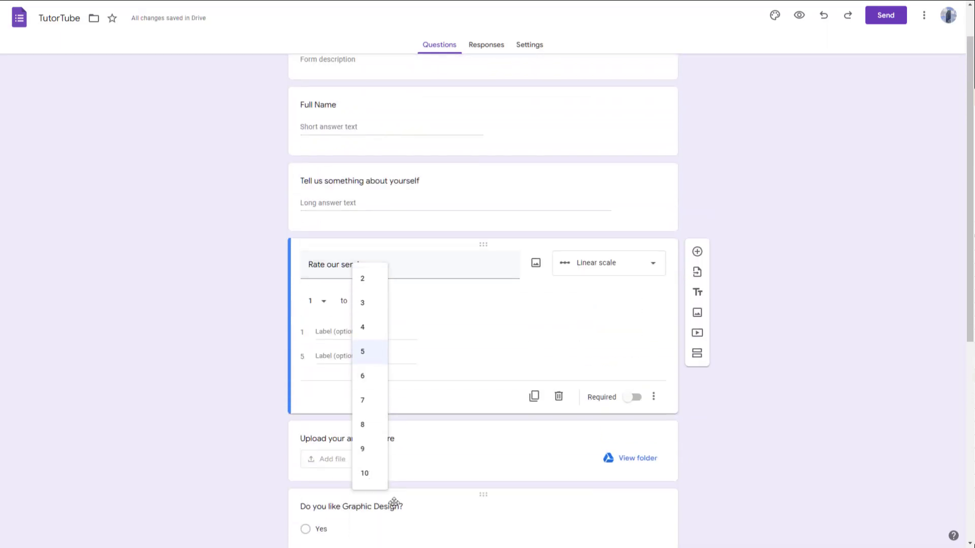
{"action": "left_click", "coordinate": [364, 473]}
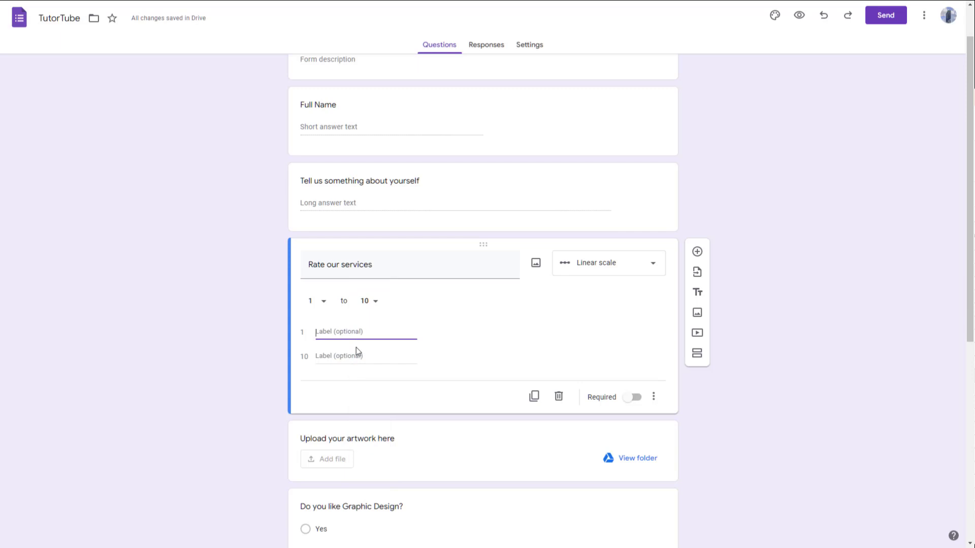
{"action": "type", "text": "Bad"}
{"action": "left_click", "coordinate": [337, 357]}
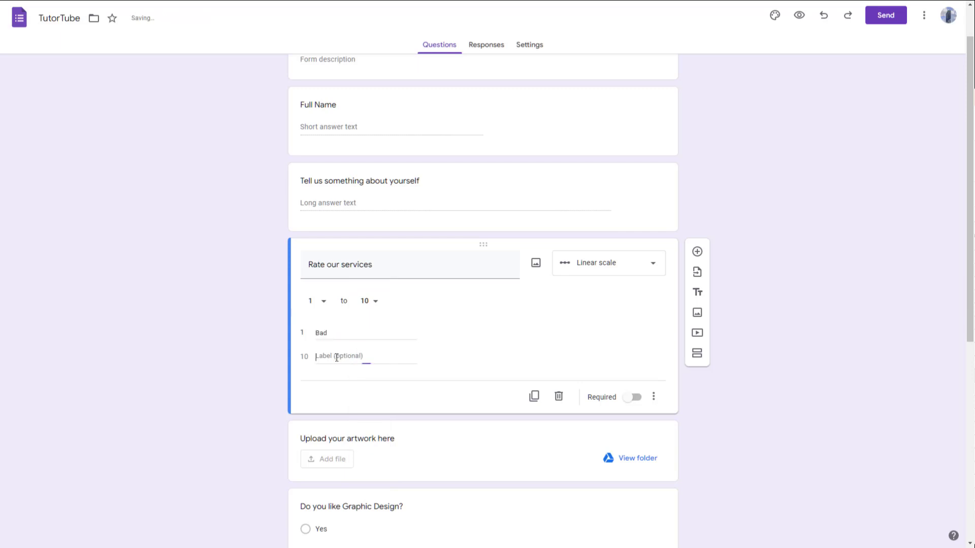
{"action": "type", "text": "Good"}
{"action": "left_click", "coordinate": [799, 15]}
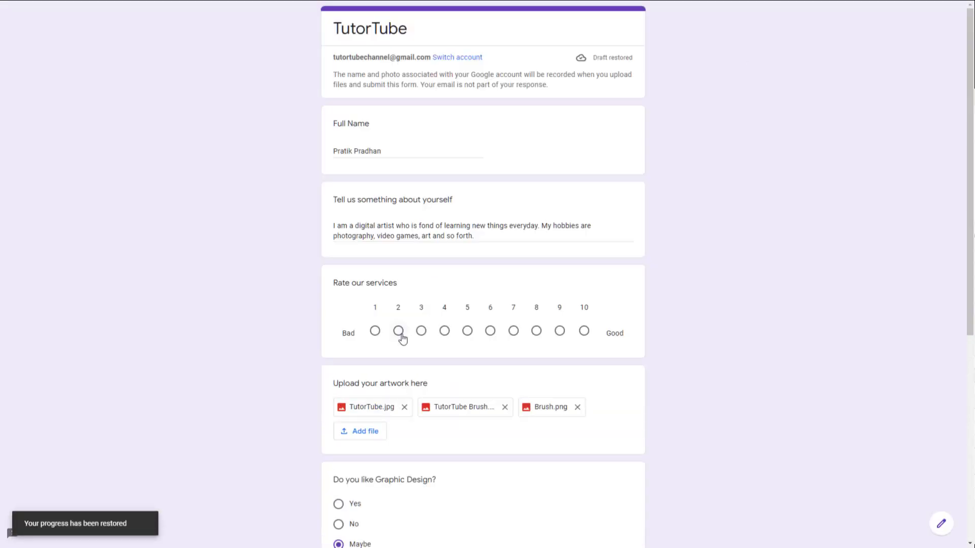
- In preview, try several ratings on Rate our services and settle on 10
{"action": "left_click", "coordinate": [398, 330]}
{"action": "left_click", "coordinate": [467, 330]}
{"action": "left_click", "coordinate": [536, 331]}
{"action": "left_click", "coordinate": [584, 330]}
{"action": "left_click", "coordinate": [466, 332]}
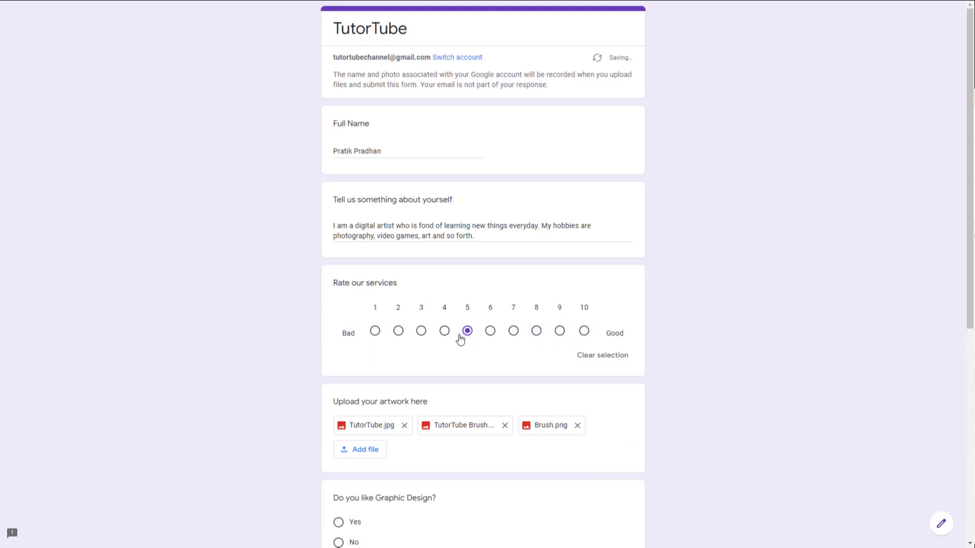
{"action": "left_click", "coordinate": [604, 355]}
{"action": "left_click", "coordinate": [560, 331]}
{"action": "left_click", "coordinate": [590, 357]}
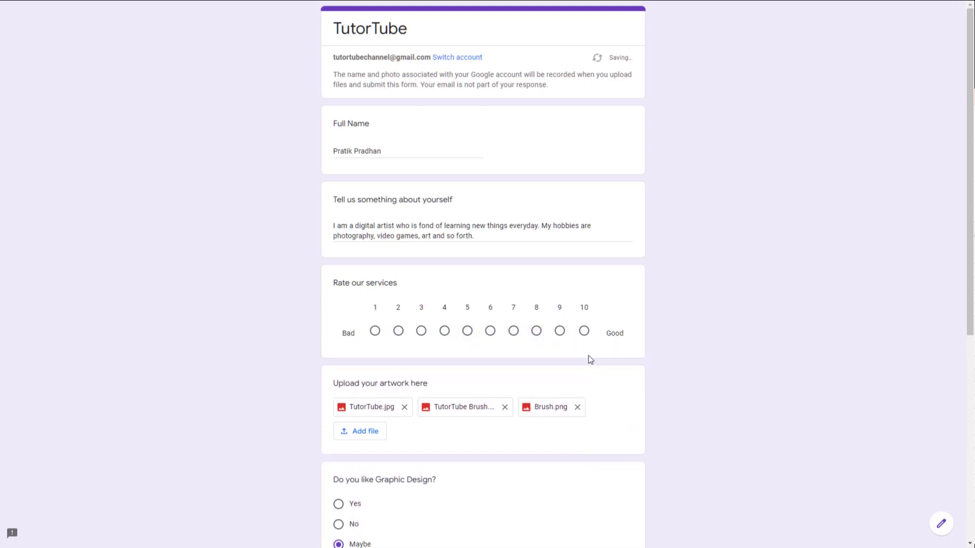
{"action": "left_click", "coordinate": [584, 331]}
{"action": "mouse_move", "coordinate": [535, 8]}
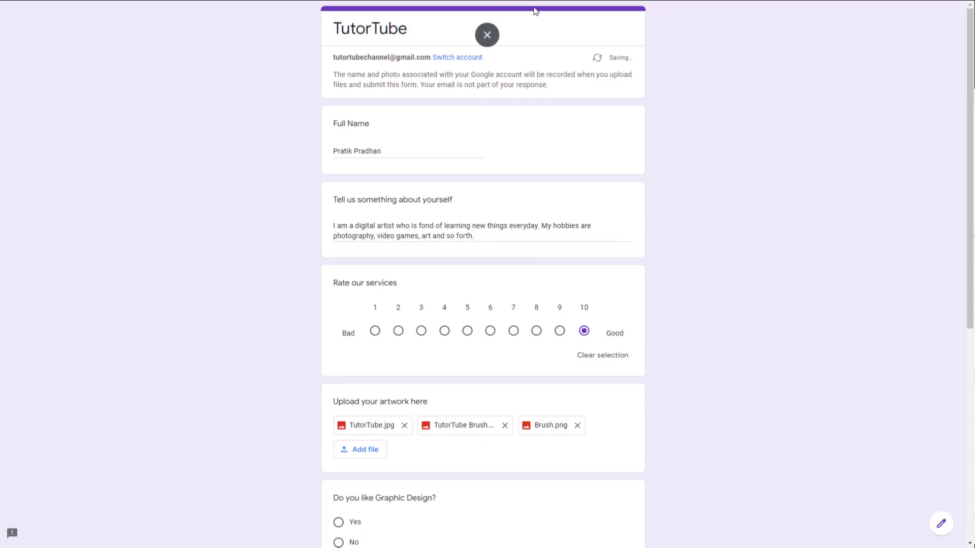
{"action": "left_click", "coordinate": [487, 34]}
- Add a multiple choice grid titled 'What do you wish to bring with you' below the scale
{"action": "left_click", "coordinate": [56, 8]}
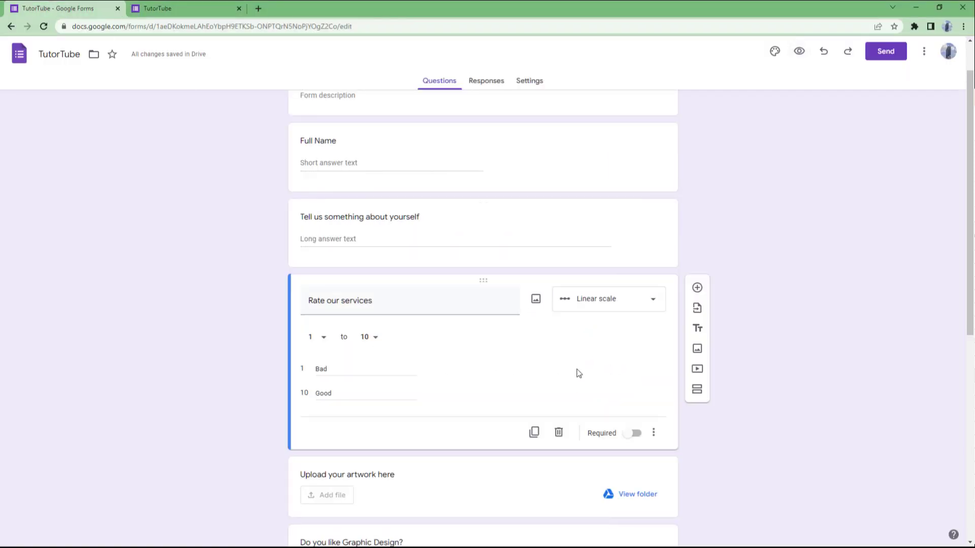
{"action": "left_click", "coordinate": [697, 288]}
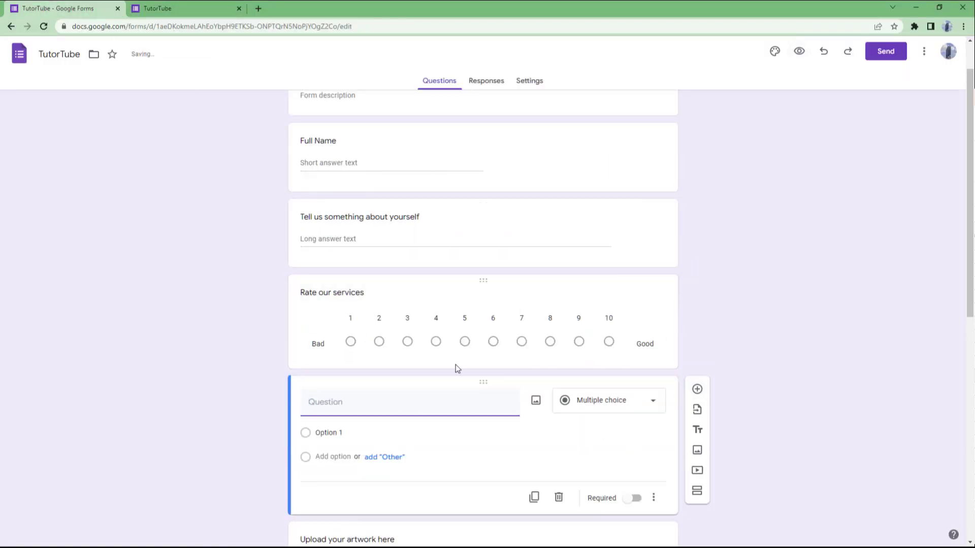
{"action": "left_click", "coordinate": [637, 405]}
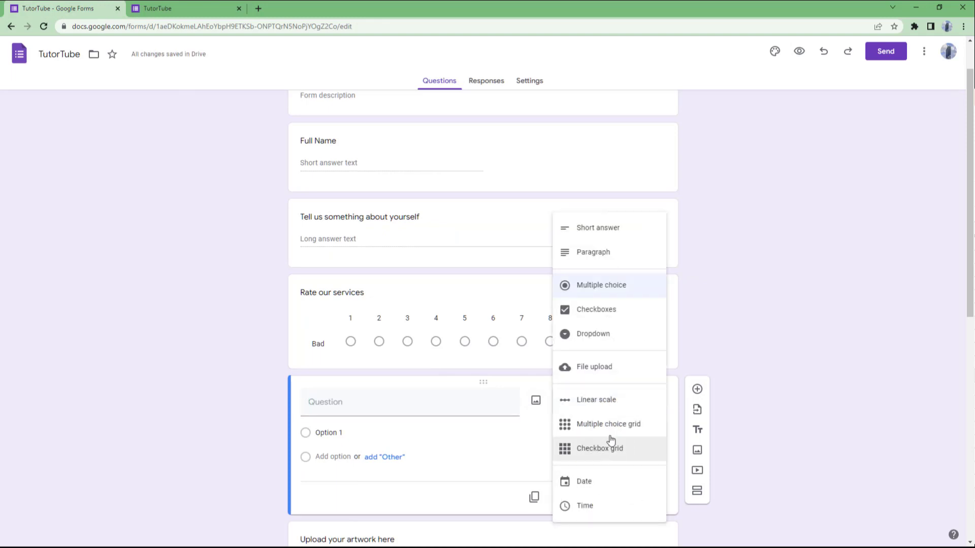
{"action": "left_click", "coordinate": [619, 429]}
{"action": "scroll", "coordinate": [455, 436], "scroll_direction": "down", "scroll_amount": 1}
{"action": "left_click", "coordinate": [420, 358]}
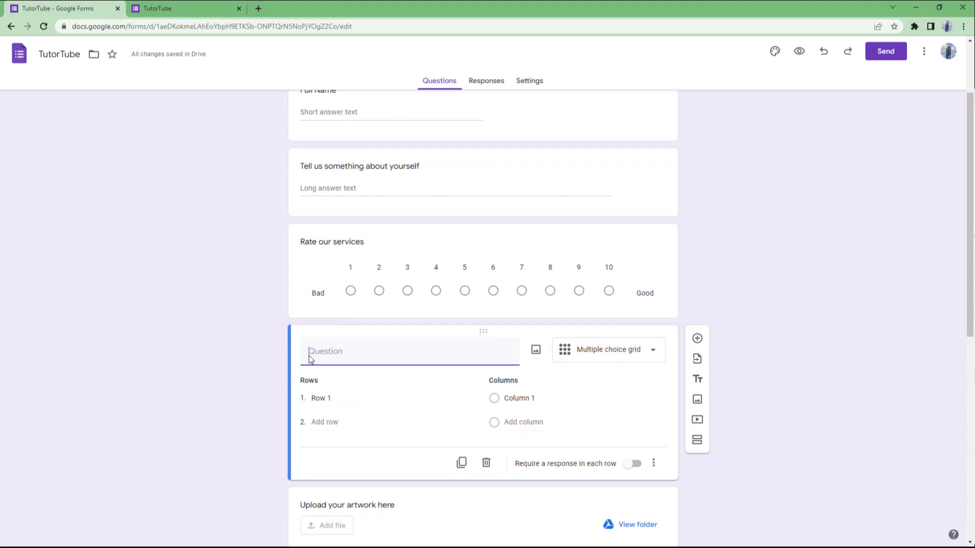
{"action": "left_click", "coordinate": [511, 401]}
{"action": "left_click", "coordinate": [353, 404]}
{"action": "left_click", "coordinate": [358, 361]}
{"action": "type", "text": "What do you wish to bring with you?"}
- Name the grid rows Laptop and Phone
{"action": "left_click", "coordinate": [352, 399]}
{"action": "type", "text": "Laptop"}
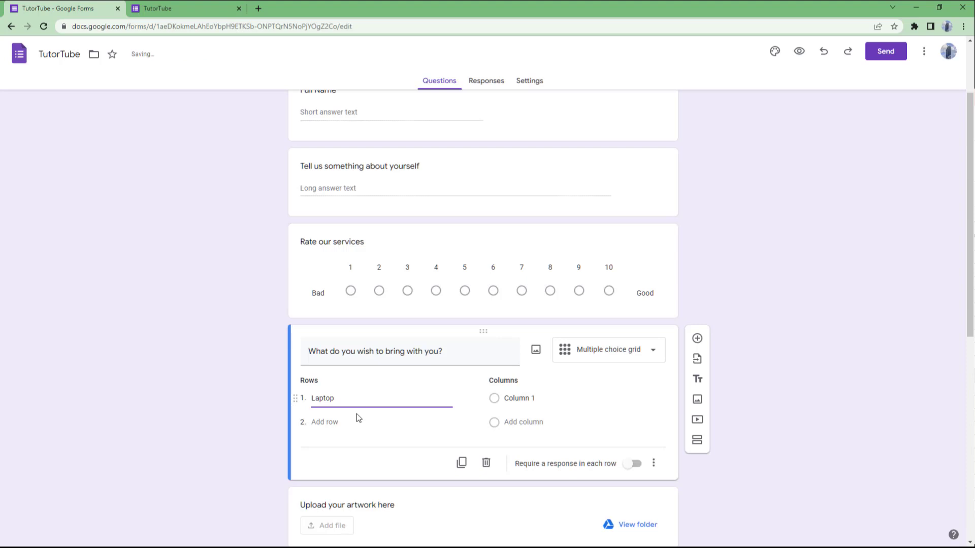
{"action": "left_click", "coordinate": [348, 422]}
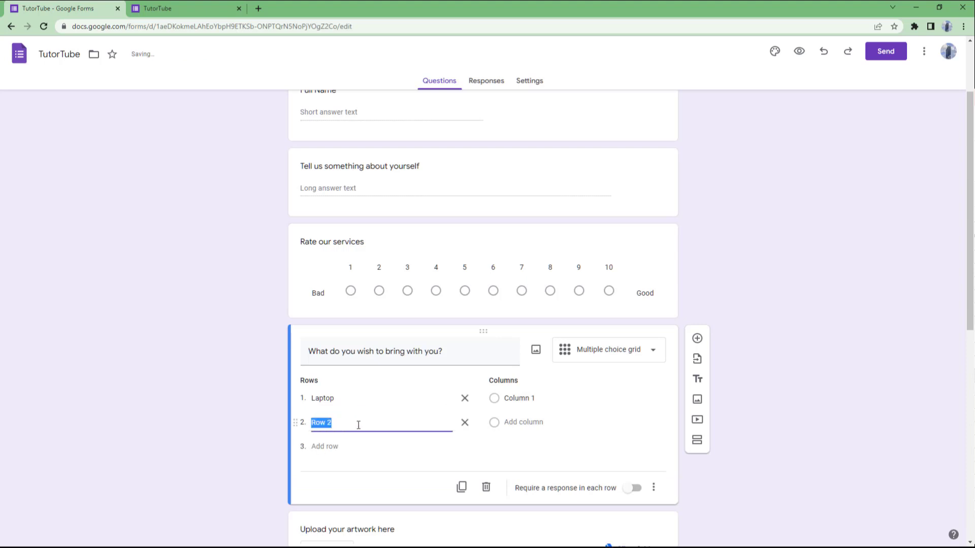
{"action": "type", "text": "Phone"}
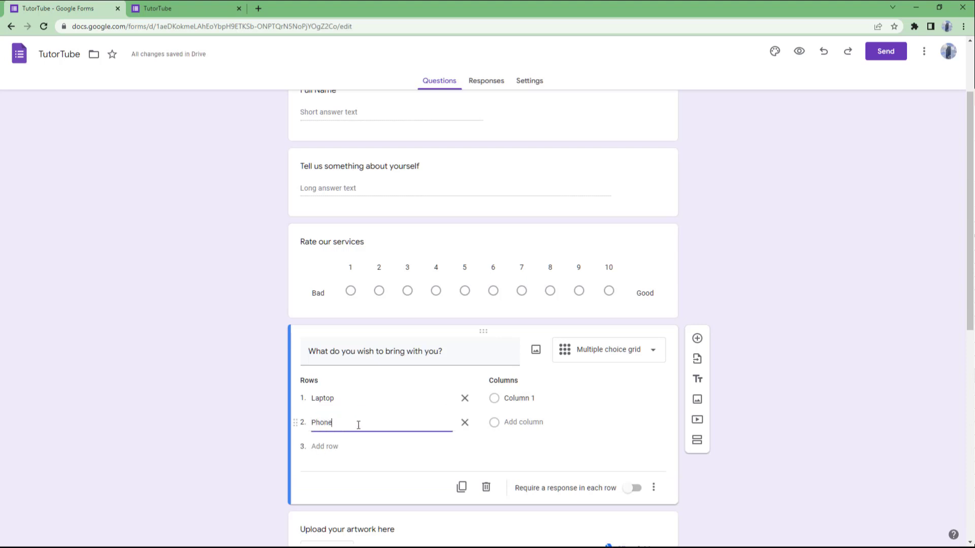
- Name the grid columns Tablet and Notebook, adding a third column
{"action": "left_click", "coordinate": [556, 399]}
{"action": "type", "text": "Tablet"}
{"action": "left_click", "coordinate": [544, 424]}
{"action": "type", "text": "Notebook"}
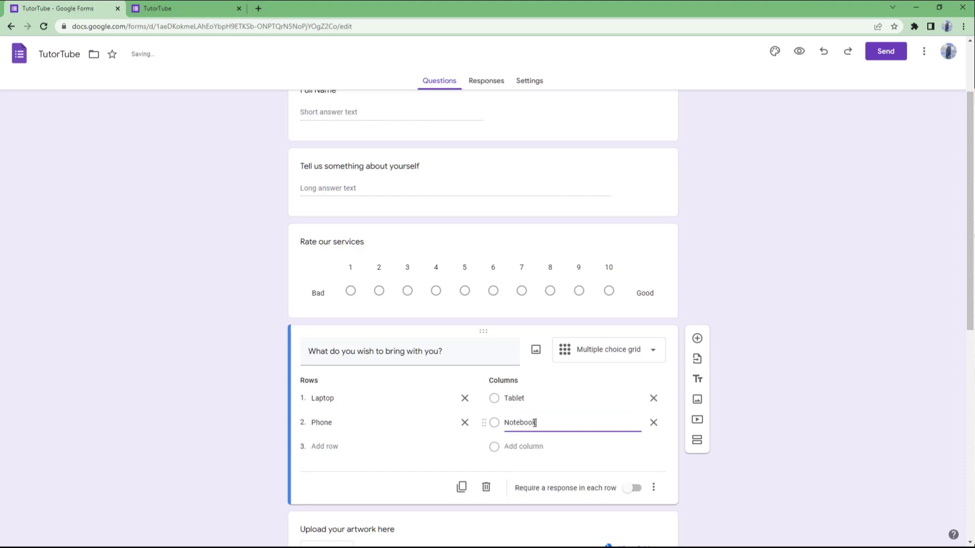
{"action": "left_click", "coordinate": [784, 396]}
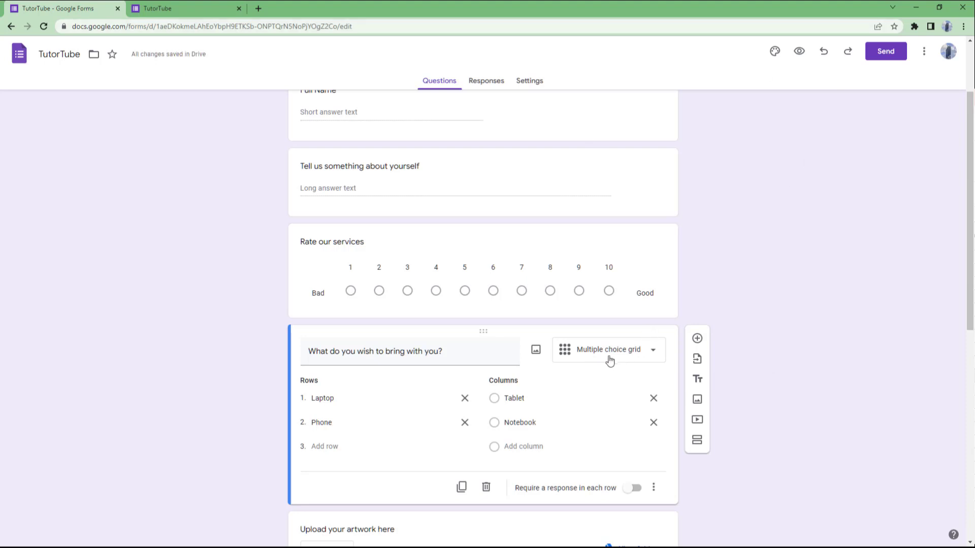
{"action": "left_click", "coordinate": [534, 446]}
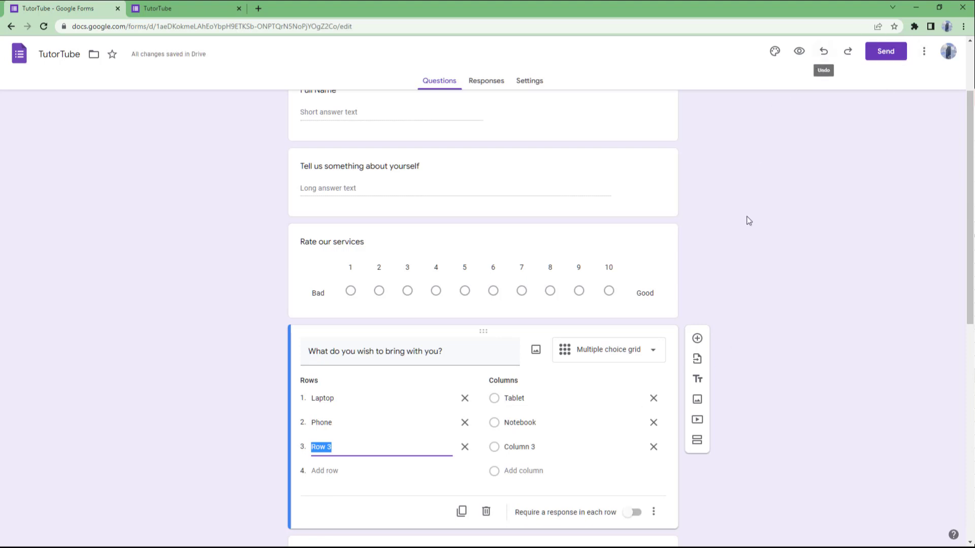
- In preview, answer the grid: Laptop and Phone with Notebook, Row 3 with Tablet
{"action": "left_click", "coordinate": [799, 51]}
{"action": "scroll", "coordinate": [510, 402], "scroll_direction": "down", "scroll_amount": 6}
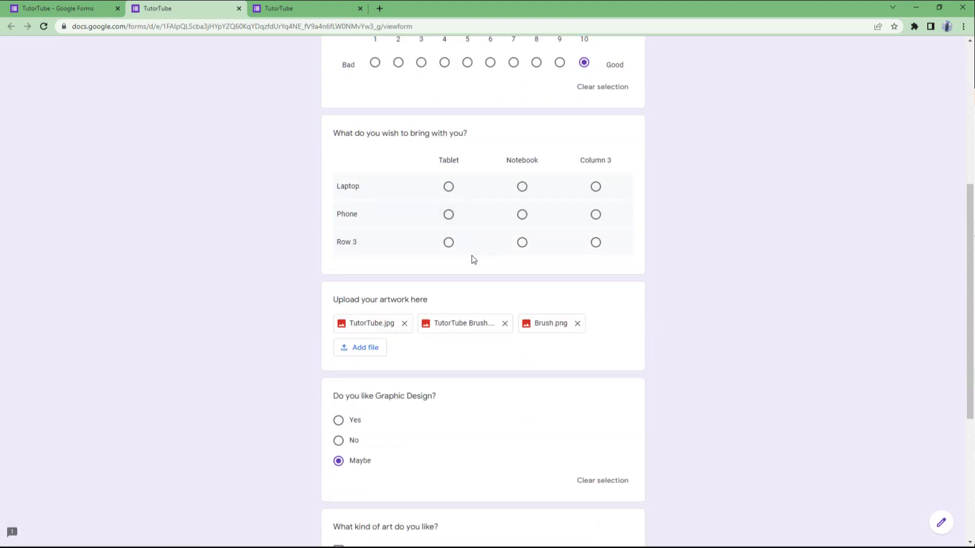
{"action": "left_click", "coordinate": [449, 187]}
{"action": "left_click", "coordinate": [523, 216]}
{"action": "left_click", "coordinate": [597, 245]}
{"action": "left_click", "coordinate": [449, 243]}
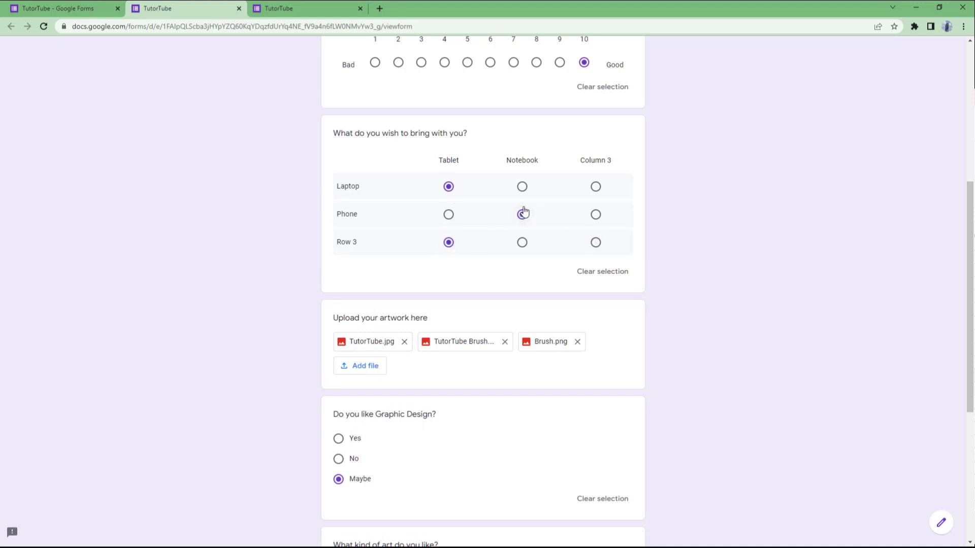
{"action": "left_click", "coordinate": [523, 187]}
- Back in the editor, start relabelling the first two grid columns as Rate and Reatte
{"action": "left_click", "coordinate": [67, 6]}
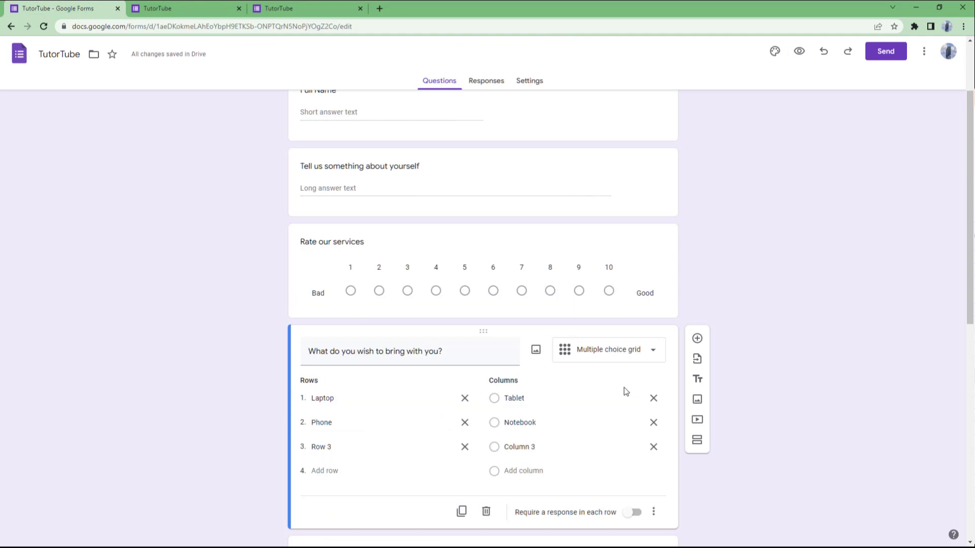
{"action": "left_click", "coordinate": [552, 398]}
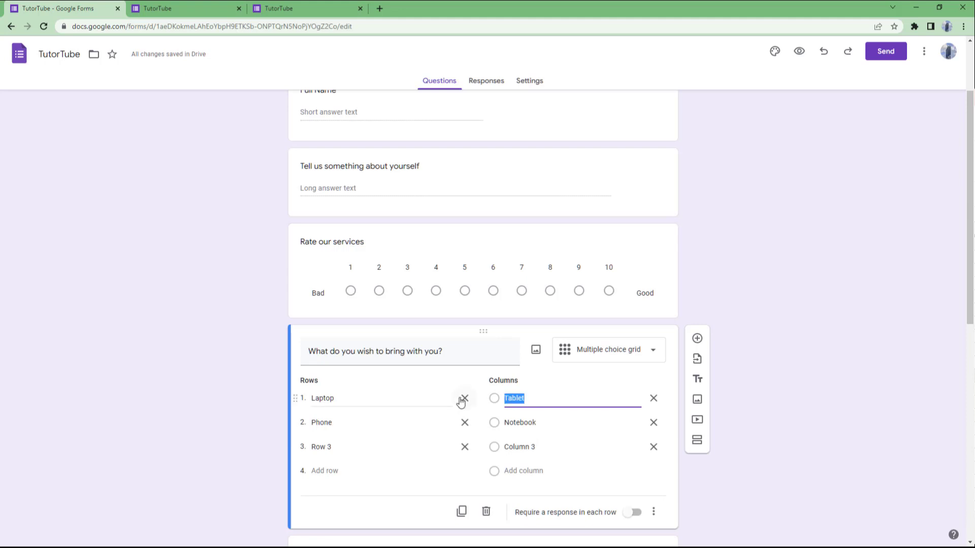
{"action": "type", "text": "Rate"}
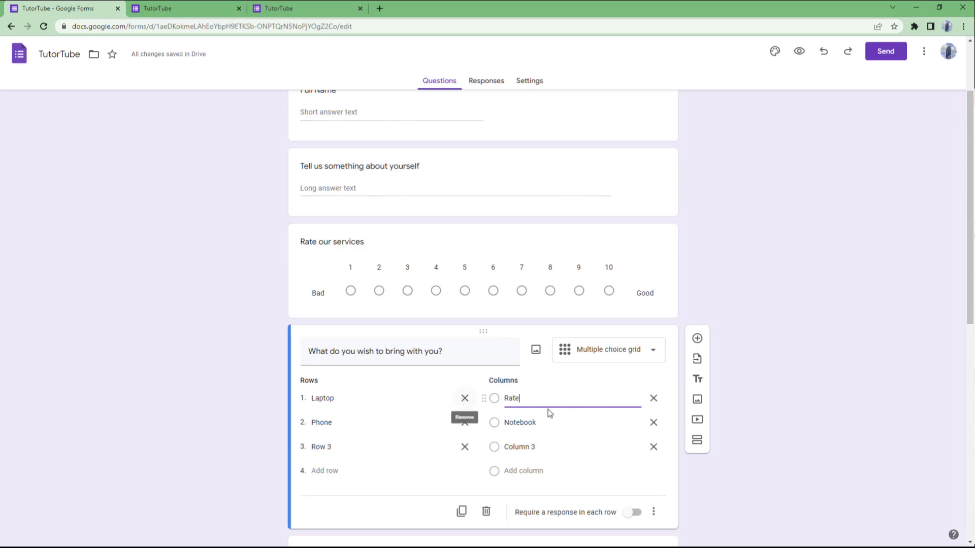
{"action": "left_click", "coordinate": [567, 427]}
{"action": "type", "text": "Reat"}
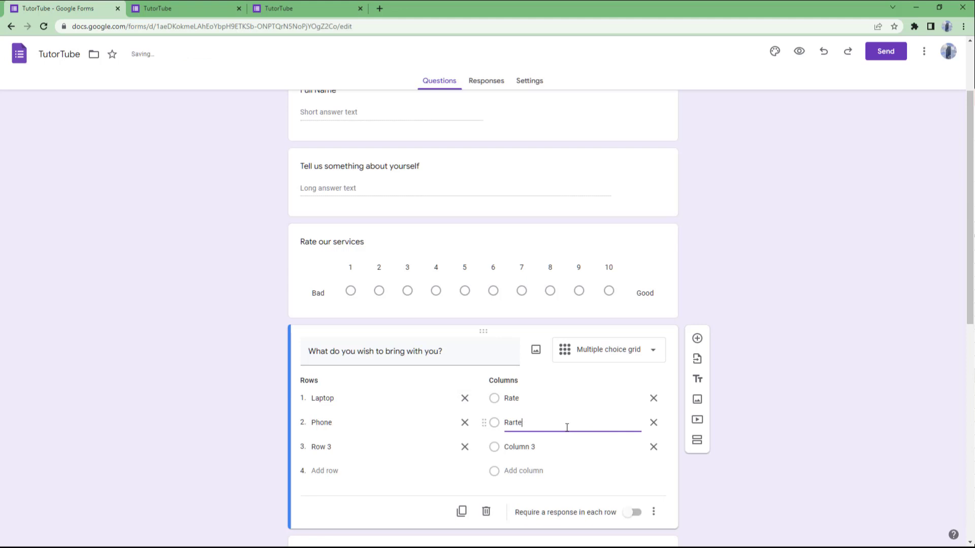
{"action": "type", "text": "te"}
{"action": "left_click", "coordinate": [554, 445]}
{"action": "left_click", "coordinate": [544, 420]}
- Relabel the columns I want to, Neutral, I do not want, and add No not at all
{"action": "left_click", "coordinate": [528, 398]}
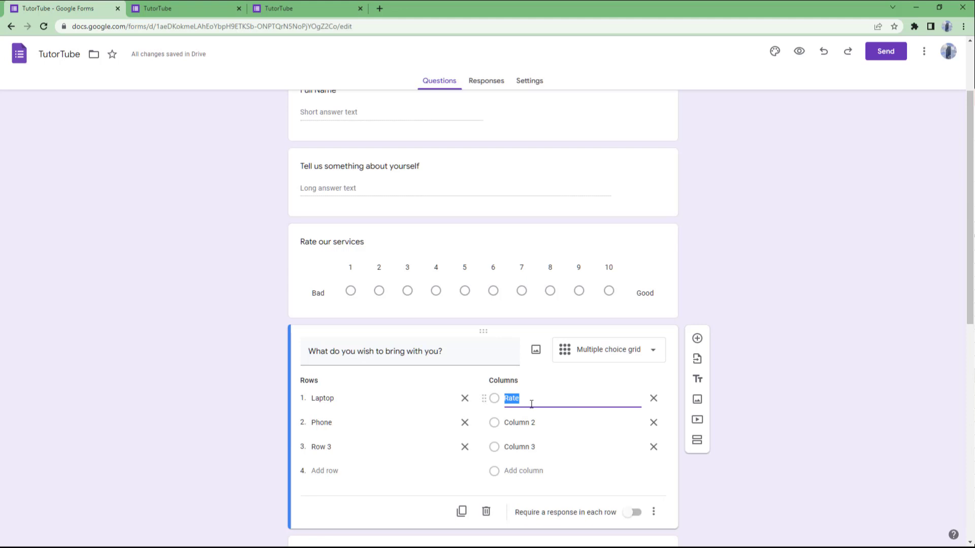
{"action": "type", "text": "G"}
{"action": "key", "text": "BackSpace"}
{"action": "key", "text": "BackSpace"}
{"action": "key", "text": "BackSpace"}
{"action": "key", "text": "BackSpace"}
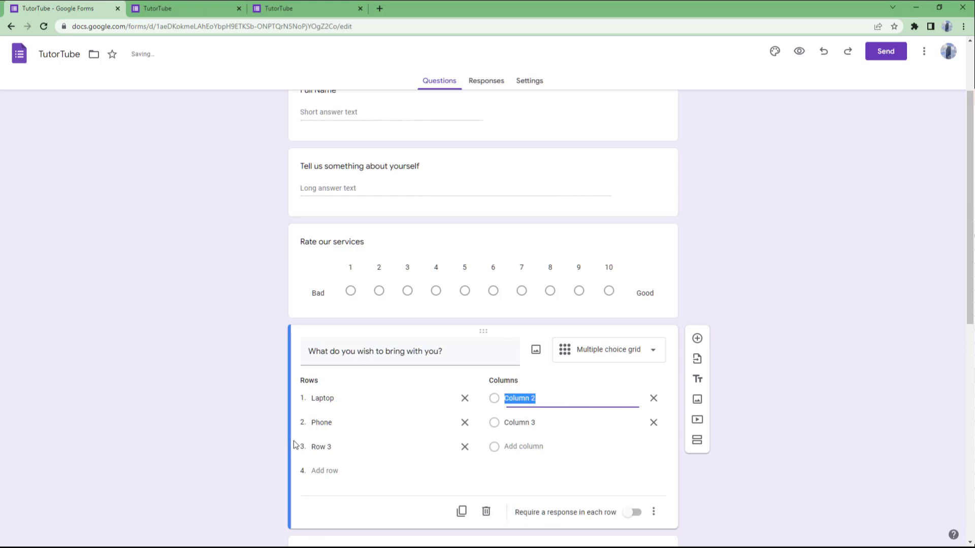
{"action": "type", "text": "I want to"}
{"action": "left_click", "coordinate": [549, 424]}
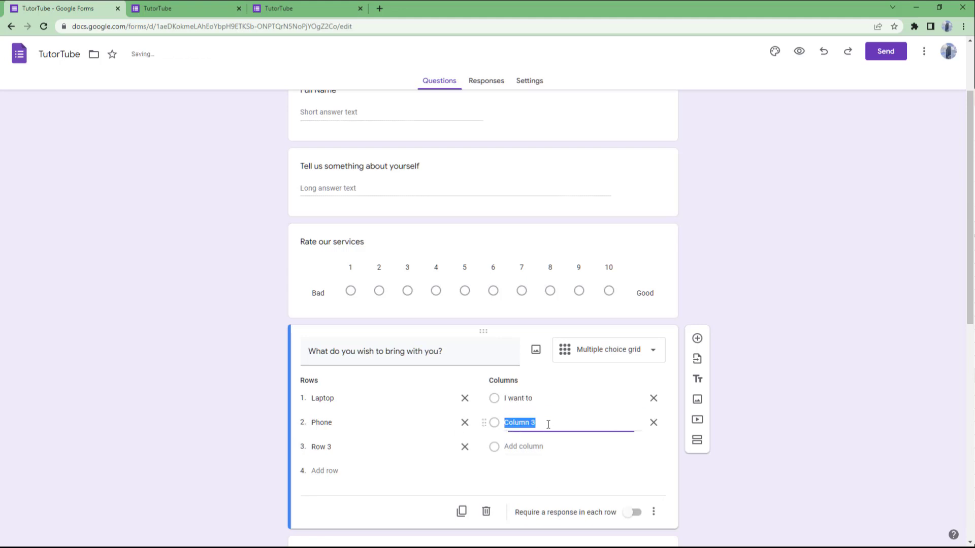
{"action": "type", "text": "Neutral"}
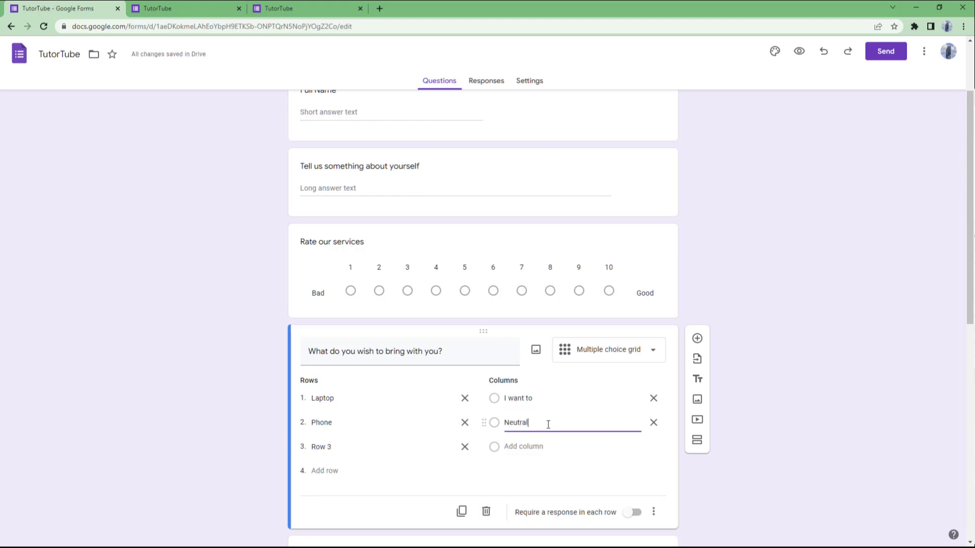
{"action": "left_click", "coordinate": [539, 446]}
{"action": "type", "text": "I do not want"}
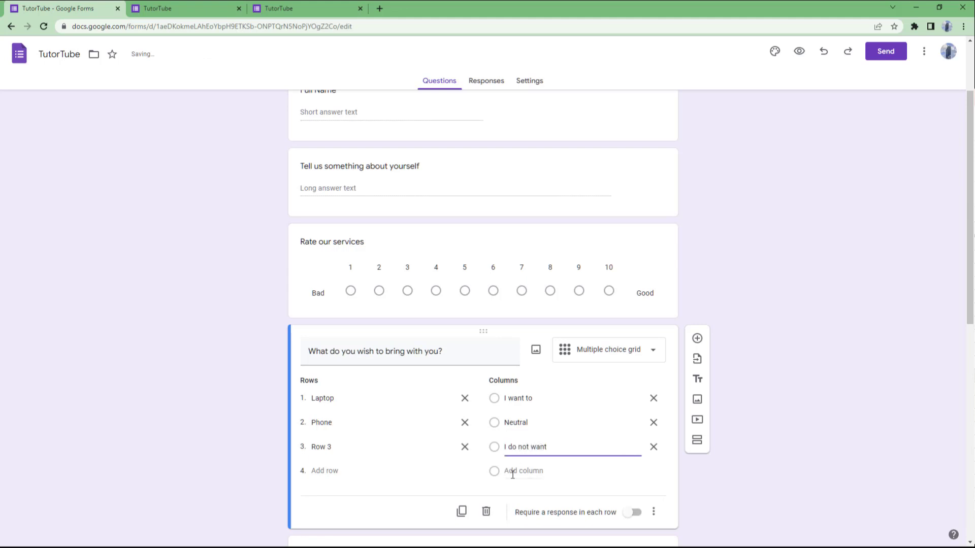
{"action": "left_click", "coordinate": [513, 471]}
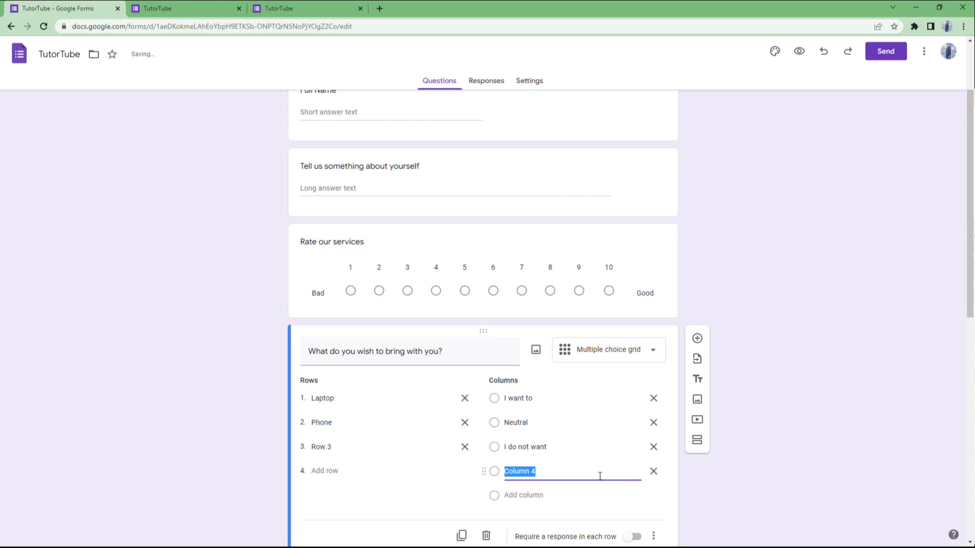
{"action": "type", "text": "No not at all"}
- In preview, answer Laptop with I do not want, Phone with I want to, Row 3 with No not at all
{"action": "left_click", "coordinate": [798, 51]}
{"action": "scroll", "coordinate": [570, 306], "scroll_direction": "down", "scroll_amount": 5}
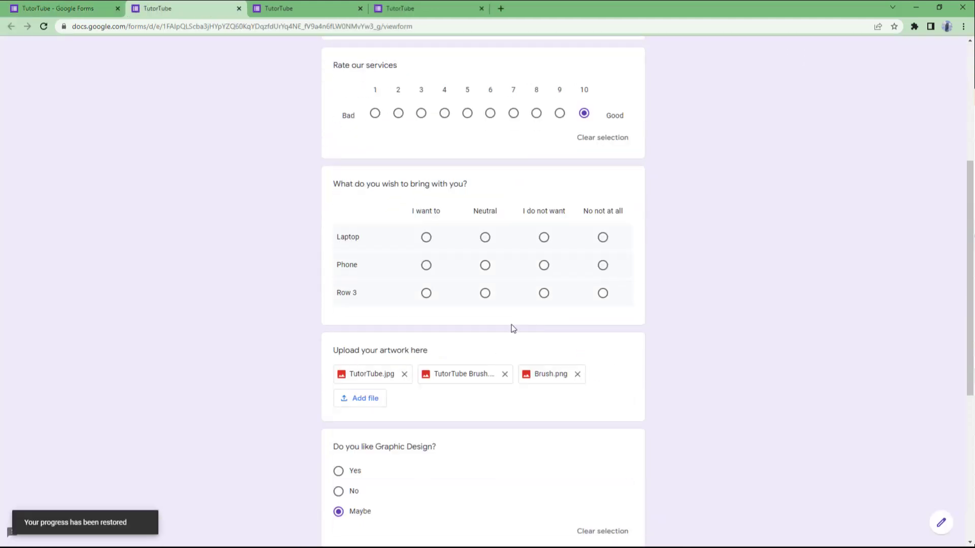
{"action": "left_click", "coordinate": [428, 239]}
{"action": "left_click", "coordinate": [486, 239]}
{"action": "left_click", "coordinate": [544, 238]}
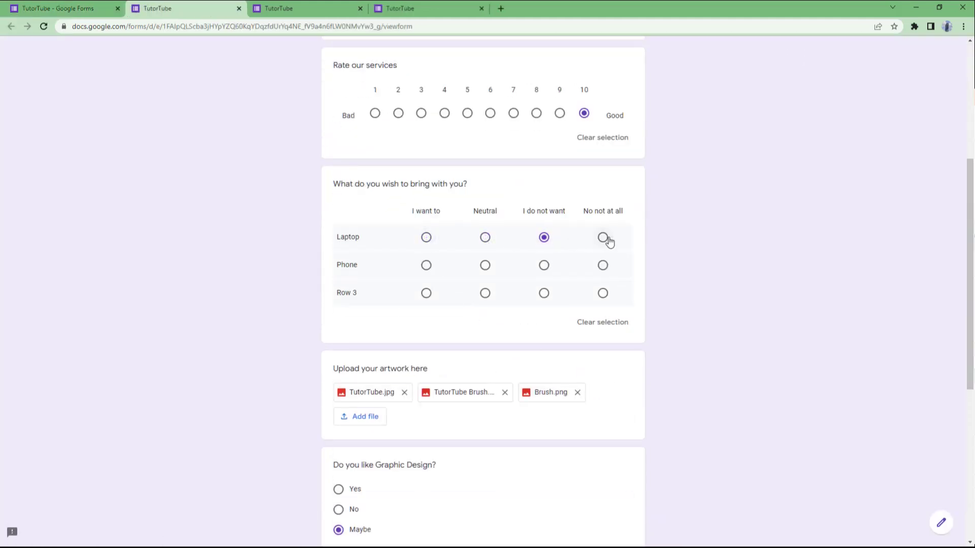
{"action": "left_click", "coordinate": [426, 264]}
{"action": "left_click", "coordinate": [603, 294]}
- Return to the TutorTube form editor tab
{"action": "left_click", "coordinate": [45, 9]}
{"action": "scroll", "coordinate": [553, 272], "scroll_direction": "down", "scroll_amount": 1}
{"action": "scroll", "coordinate": [676, 212], "scroll_direction": "up", "scroll_amount": 1}
- Add a checkbox grid question below Rate our services
{"action": "left_click", "coordinate": [671, 280]}
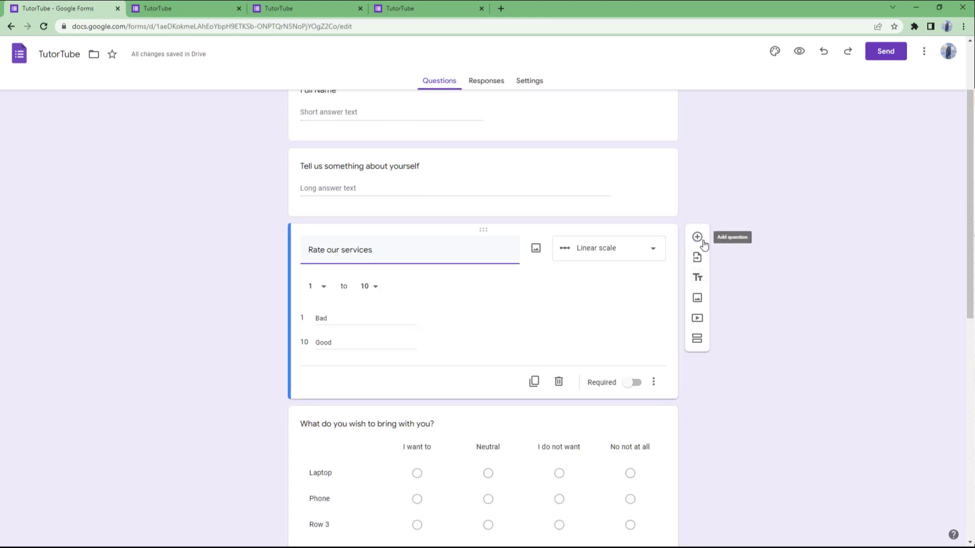
{"action": "left_click", "coordinate": [698, 236]}
{"action": "left_click", "coordinate": [610, 362]}
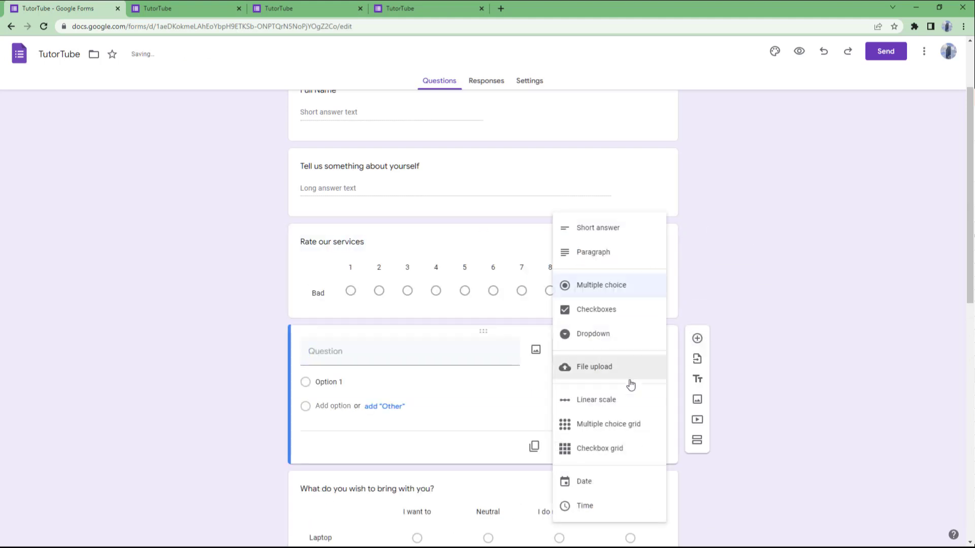
{"action": "left_click", "coordinate": [602, 448]}
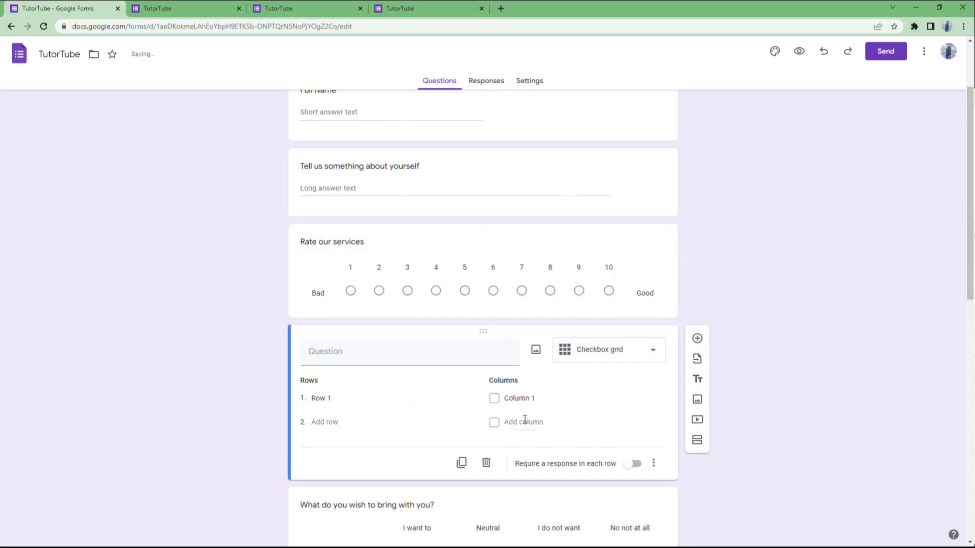
- Name the checkbox grid rows Level 1 and Level 2
{"action": "left_click", "coordinate": [336, 405]}
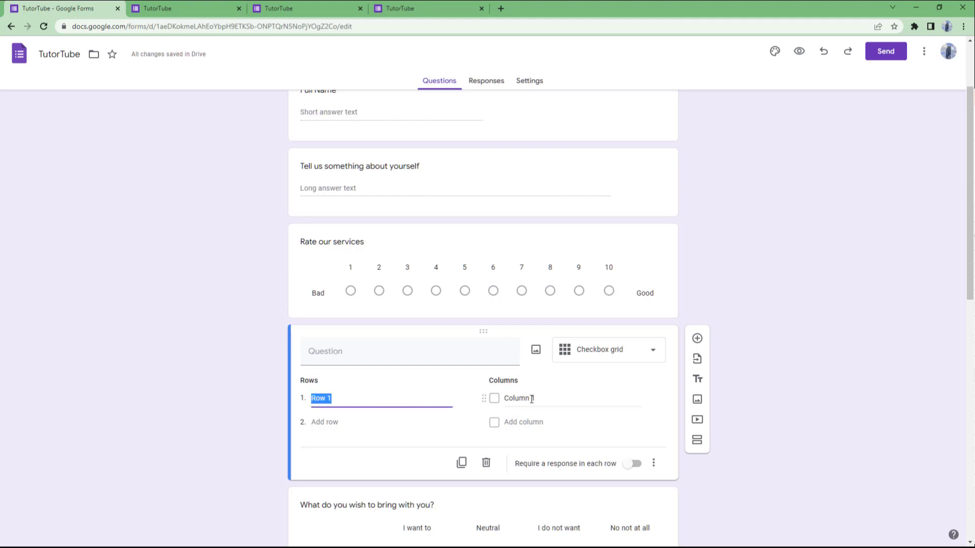
{"action": "left_click", "coordinate": [557, 396]}
{"action": "left_click", "coordinate": [364, 396]}
{"action": "type", "text": "Level 1"}
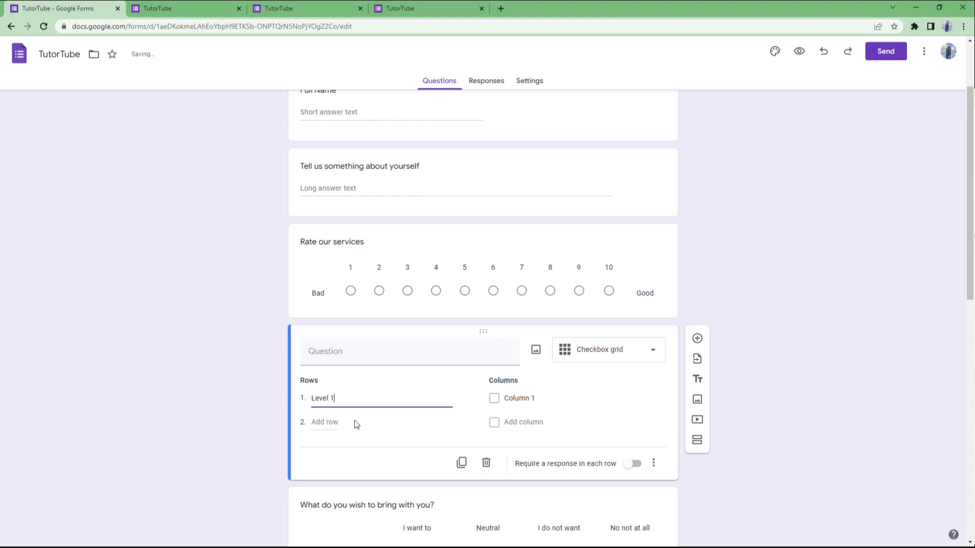
{"action": "left_click", "coordinate": [339, 421]}
{"action": "type", "text": "Level 2"}
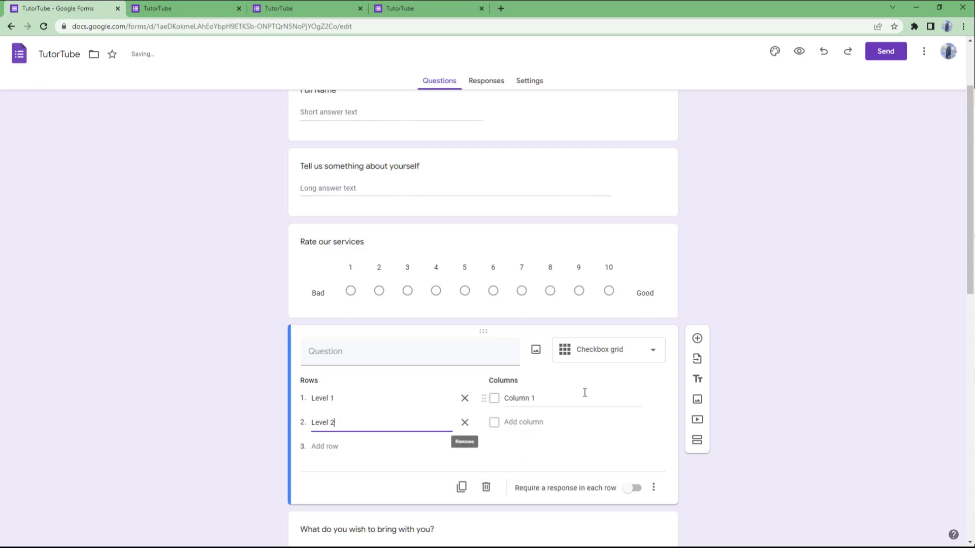
- Name the checkbox grid columns Item 1, Item 2, Item 3 and Item 4
{"action": "left_click", "coordinate": [559, 399]}
{"action": "type", "text": "Item 1"}
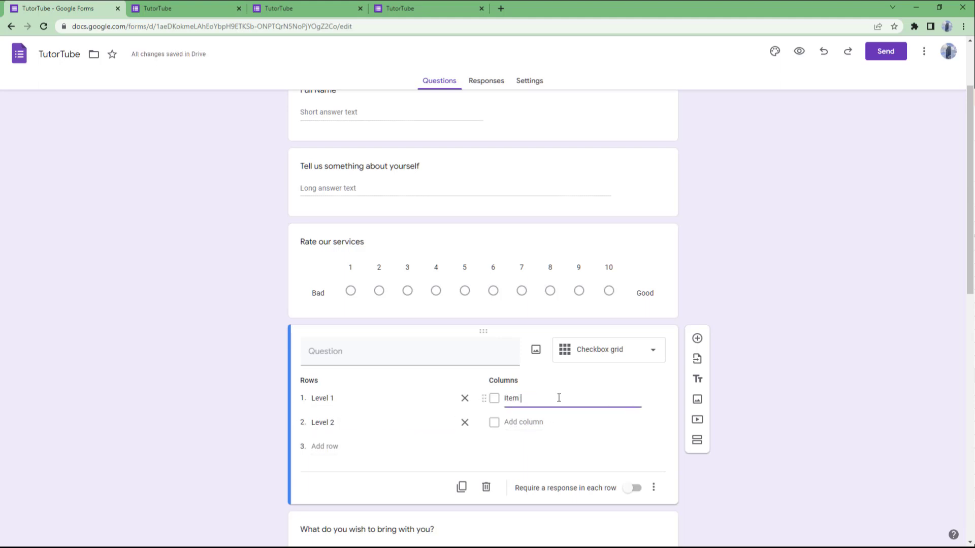
{"action": "left_click", "coordinate": [533, 422]}
{"action": "type", "text": "Item 2"}
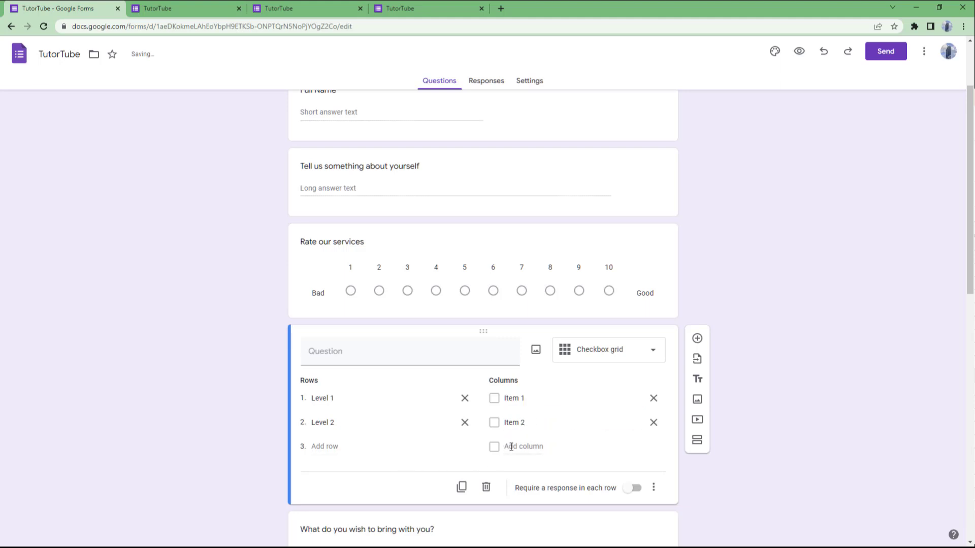
{"action": "left_click", "coordinate": [509, 447]}
{"action": "type", "text": "Item 3"}
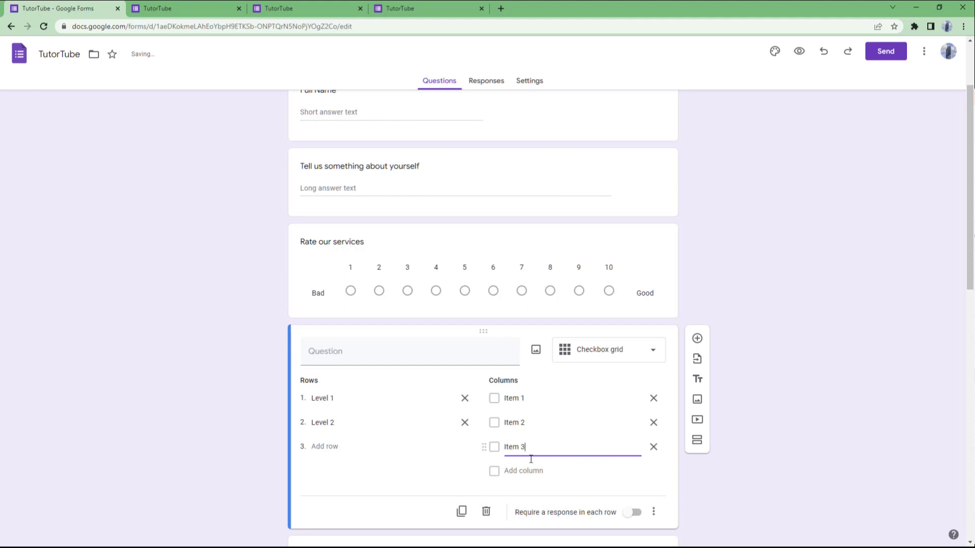
{"action": "left_click", "coordinate": [533, 470]}
{"action": "type", "text": "Item 4"}
- In preview, tick Items 1–3 for Level 1 and Items 2 and 4 for Level 2
{"action": "left_click", "coordinate": [798, 52]}
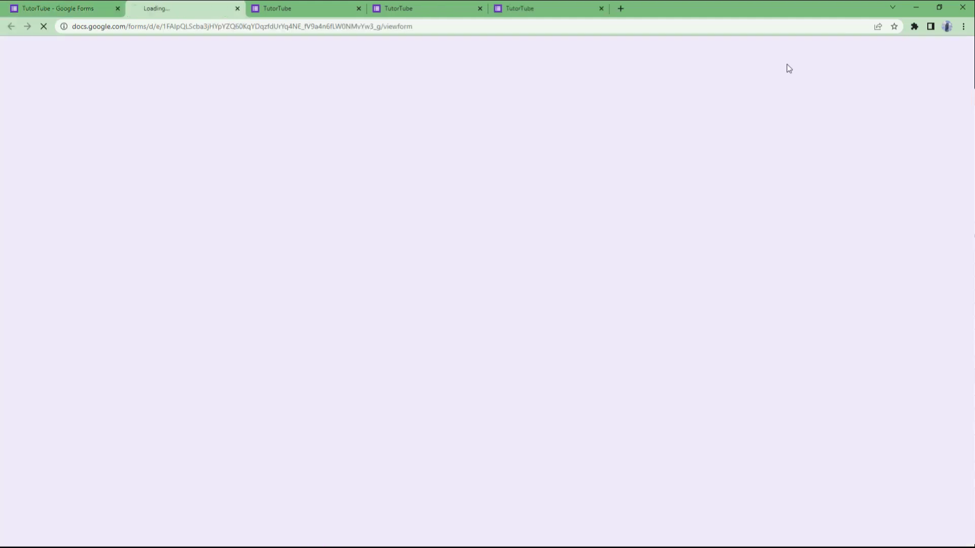
{"action": "scroll", "coordinate": [508, 315], "scroll_direction": "down", "scroll_amount": 4}
{"action": "left_click", "coordinate": [426, 276]}
{"action": "left_click", "coordinate": [485, 276]}
{"action": "left_click", "coordinate": [543, 277]}
{"action": "left_click", "coordinate": [485, 305]}
{"action": "left_click", "coordinate": [602, 304]}
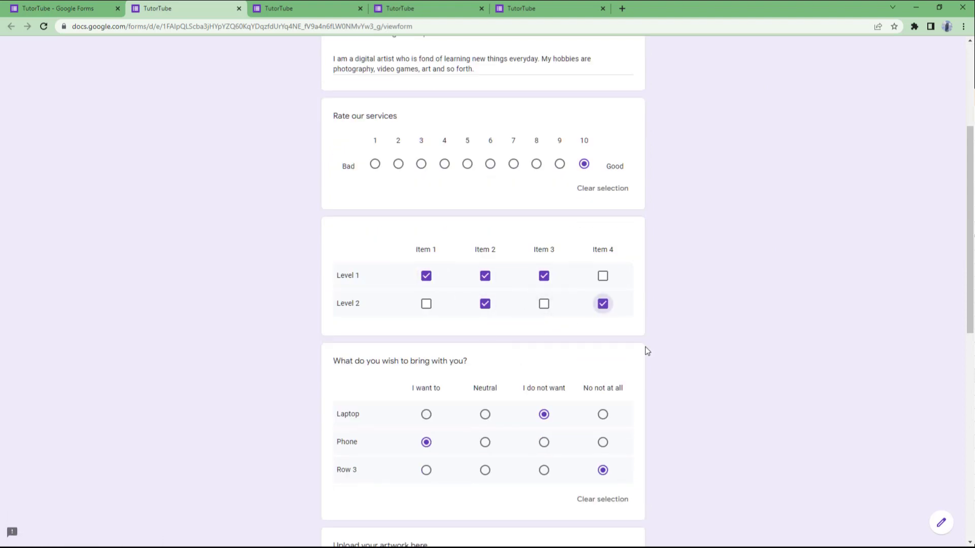